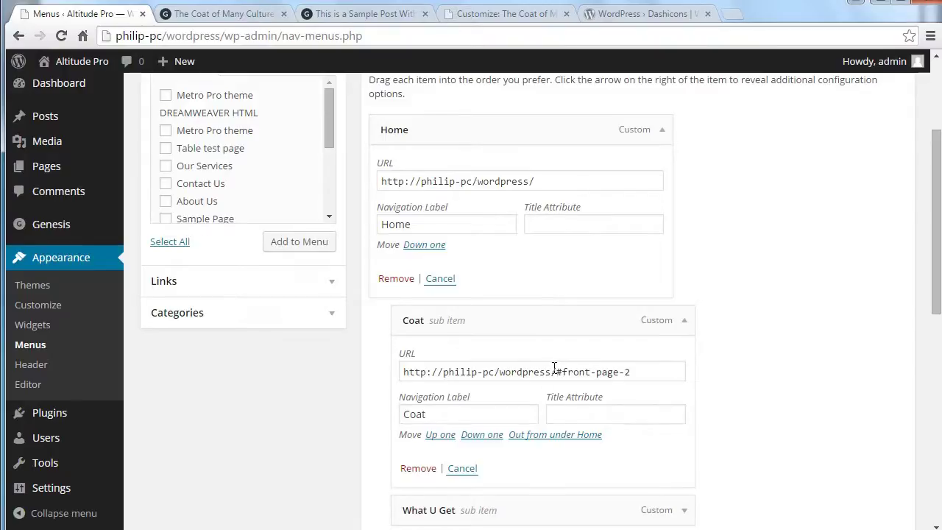
- Check the Coat link's address, then open the live Altitude Pro front page in a new tab
{"action": "left_click_drag", "start_coordinate": [552, 372], "coordinate": [391, 373]}
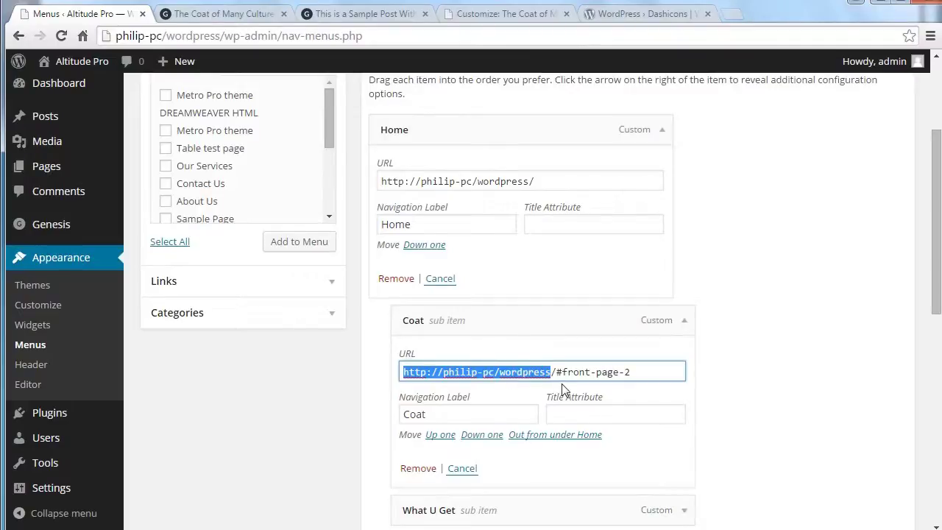
{"action": "key", "text": "Down"}
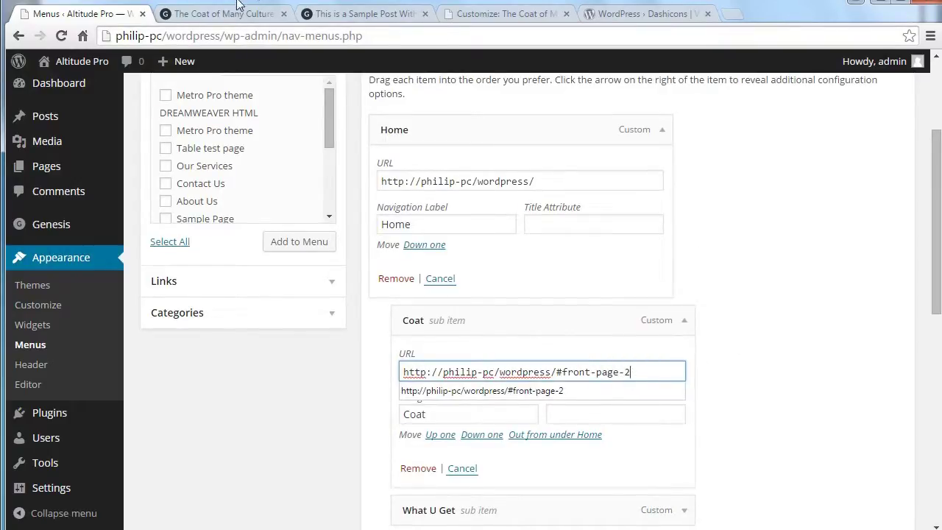
{"action": "middle_click", "coordinate": [76, 63]}
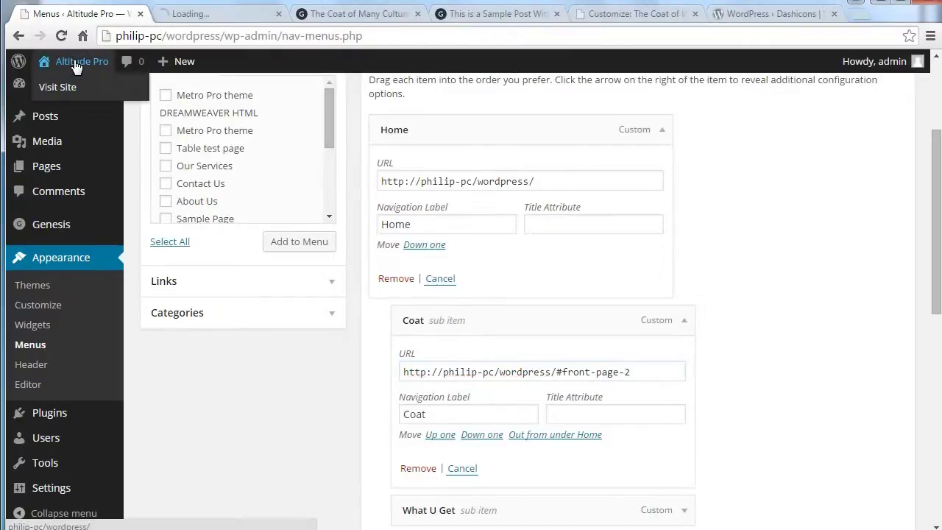
{"action": "left_click", "coordinate": [199, 16]}
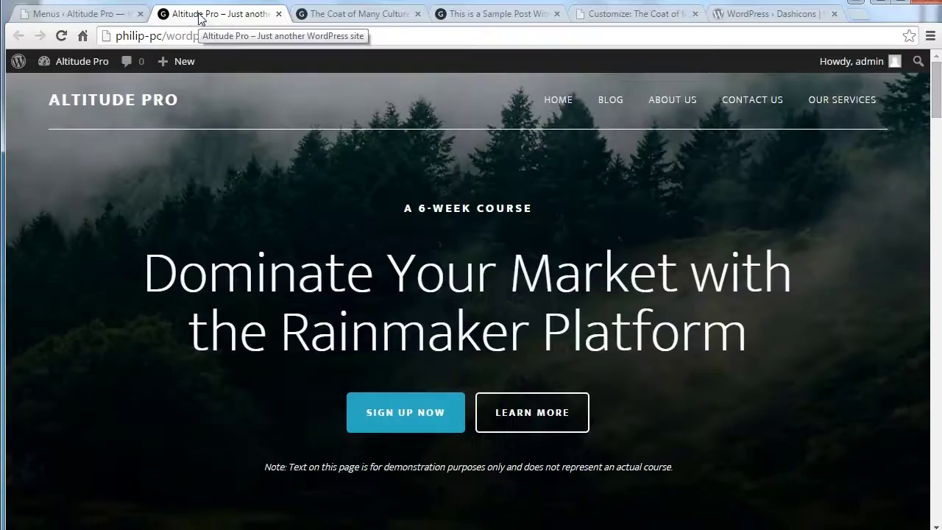
- Use the Home submenu to jump to Coat, What U Get, Prices and Chris Says, then return to the top
{"action": "mouse_move", "coordinate": [555, 109]}
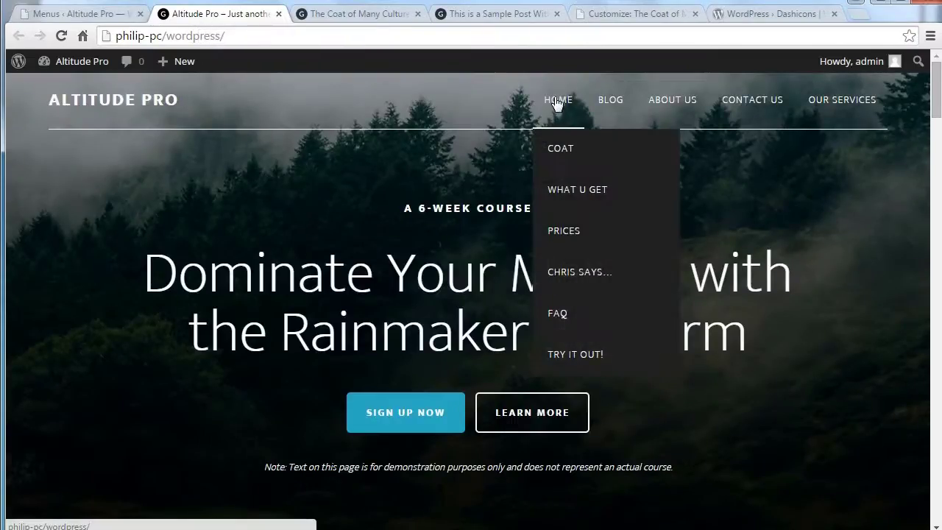
{"action": "left_click", "coordinate": [555, 99]}
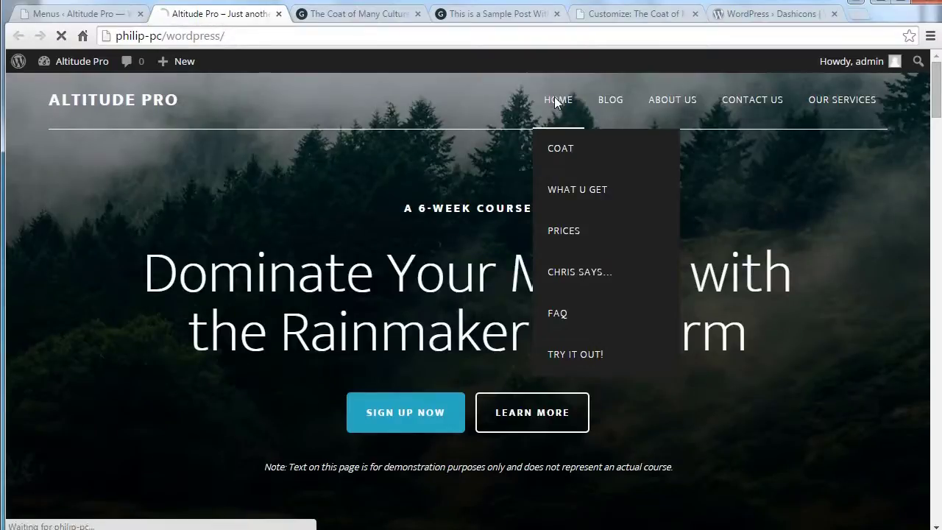
{"action": "left_click", "coordinate": [567, 151]}
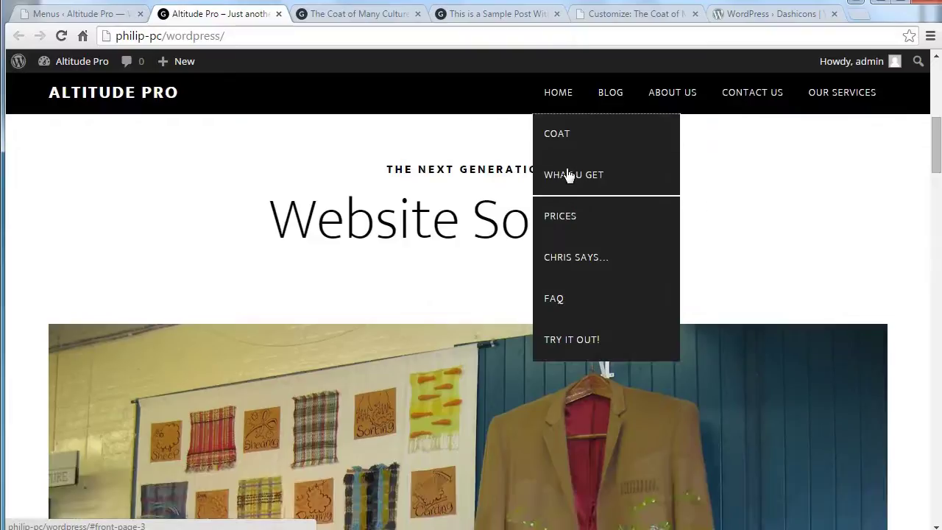
{"action": "left_click", "coordinate": [568, 175]}
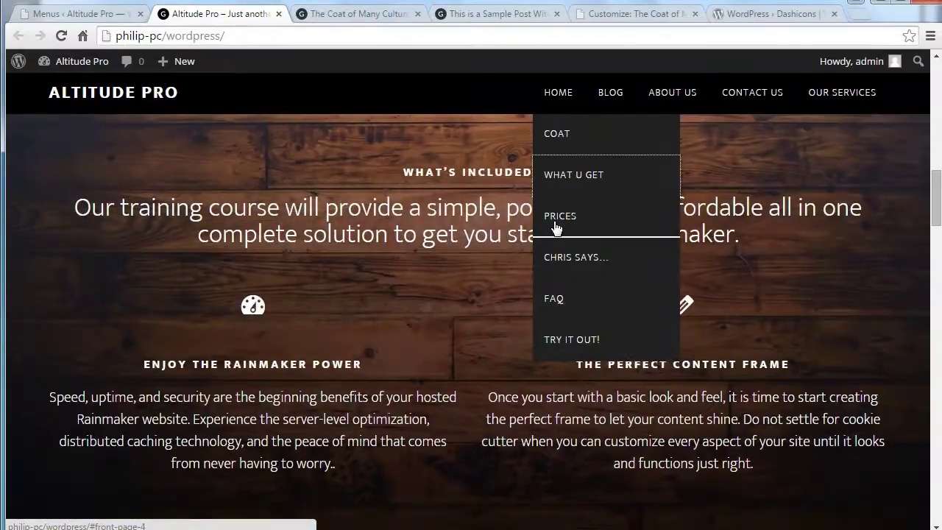
{"action": "left_click", "coordinate": [556, 229]}
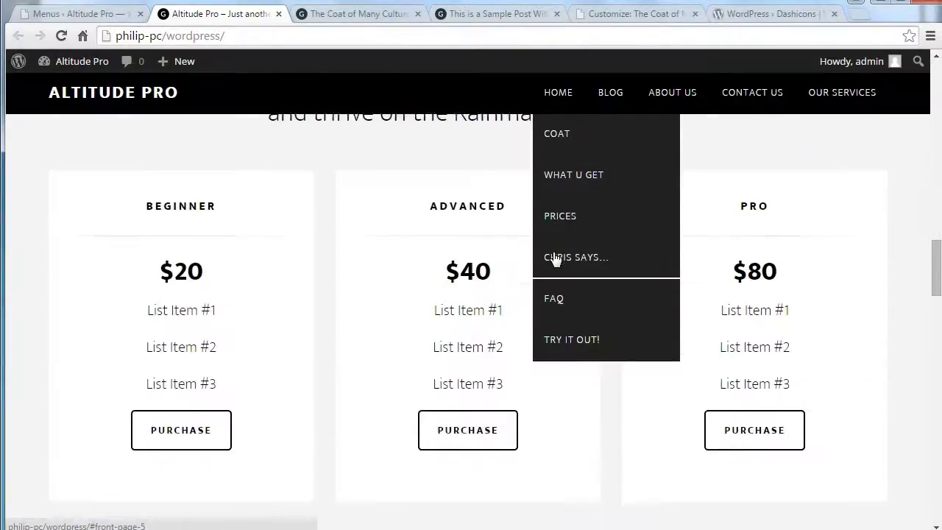
{"action": "left_click", "coordinate": [555, 260]}
{"action": "left_click", "coordinate": [565, 94]}
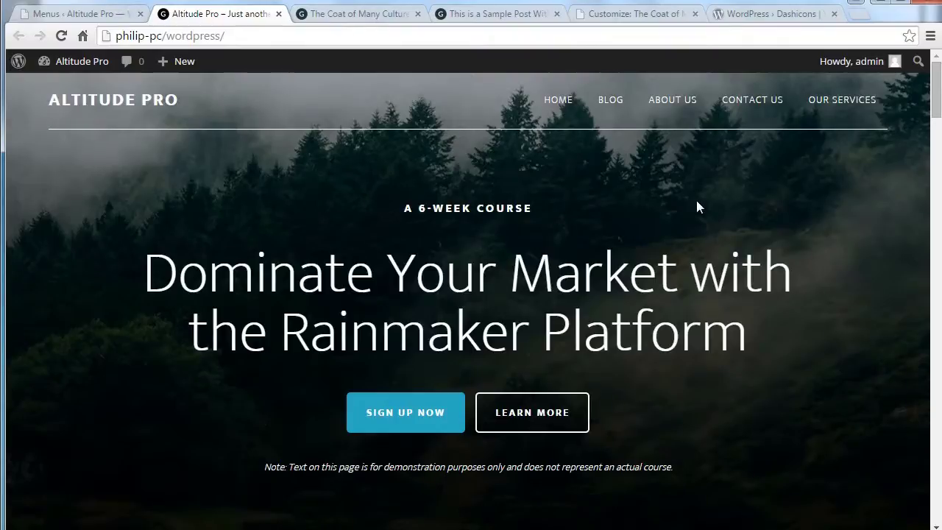
- Highlight the Home and Coat #front-page-2 links, collapse both menu items, then return to the front page
{"action": "left_click", "coordinate": [98, 12]}
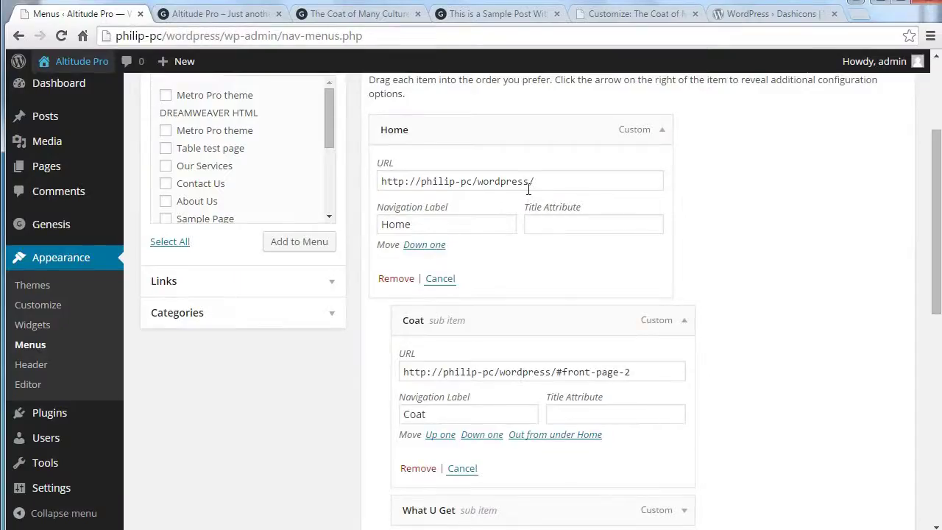
{"action": "left_click_drag", "start_coordinate": [538, 181], "coordinate": [347, 185]}
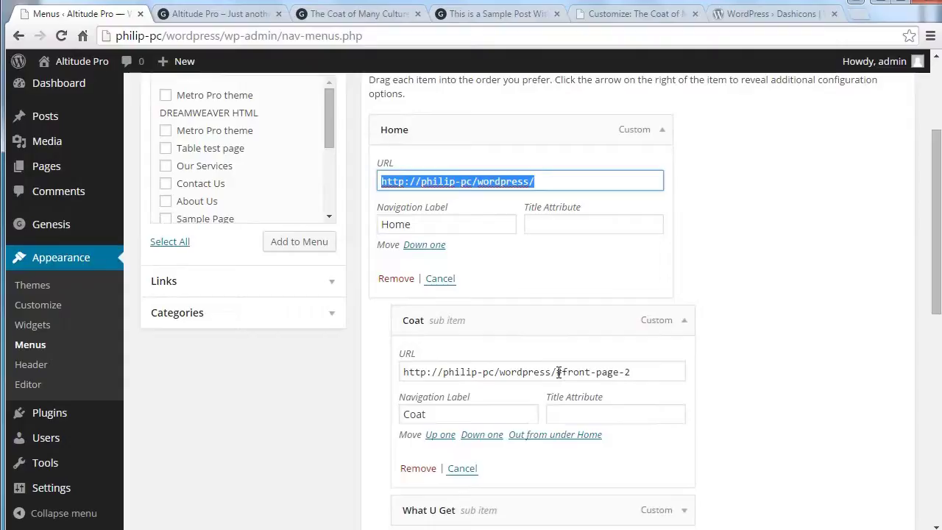
{"action": "left_click_drag", "start_coordinate": [556, 372], "coordinate": [650, 372]}
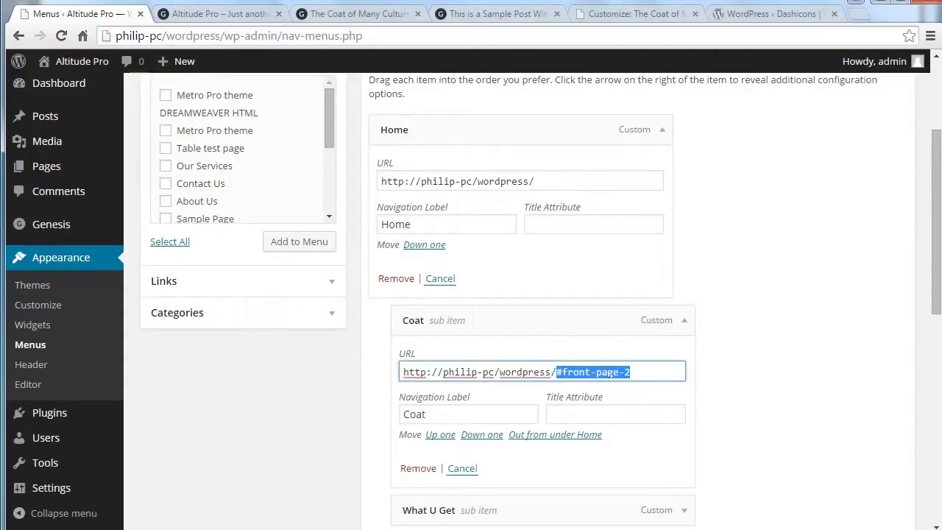
{"action": "left_click", "coordinate": [685, 321]}
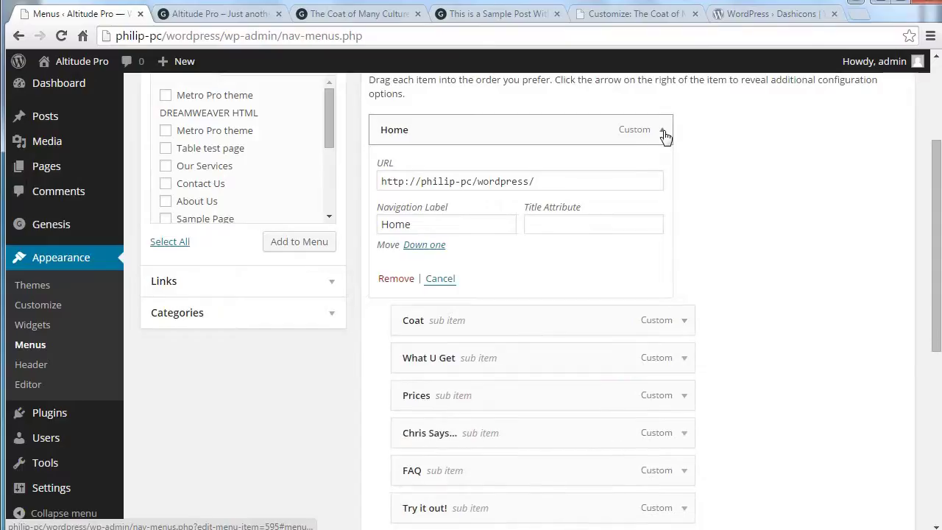
{"action": "left_click", "coordinate": [664, 132]}
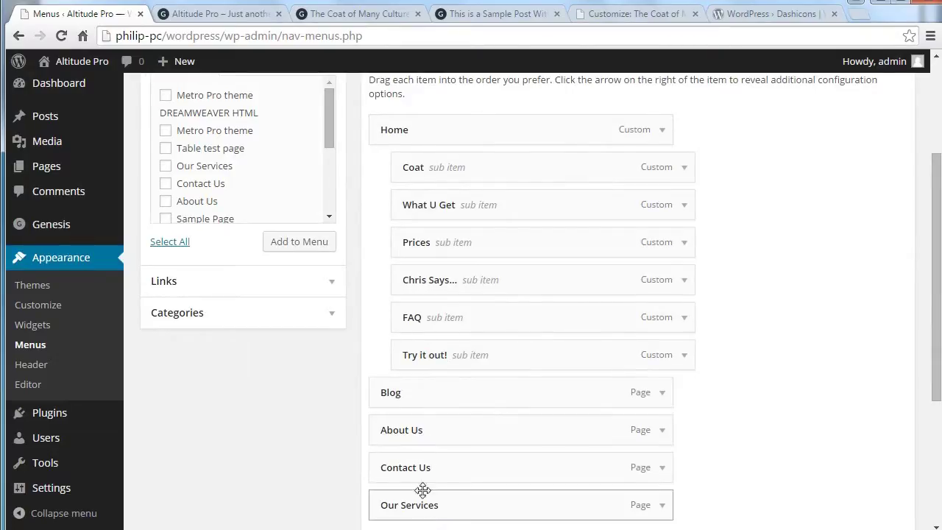
{"action": "left_click", "coordinate": [223, 11]}
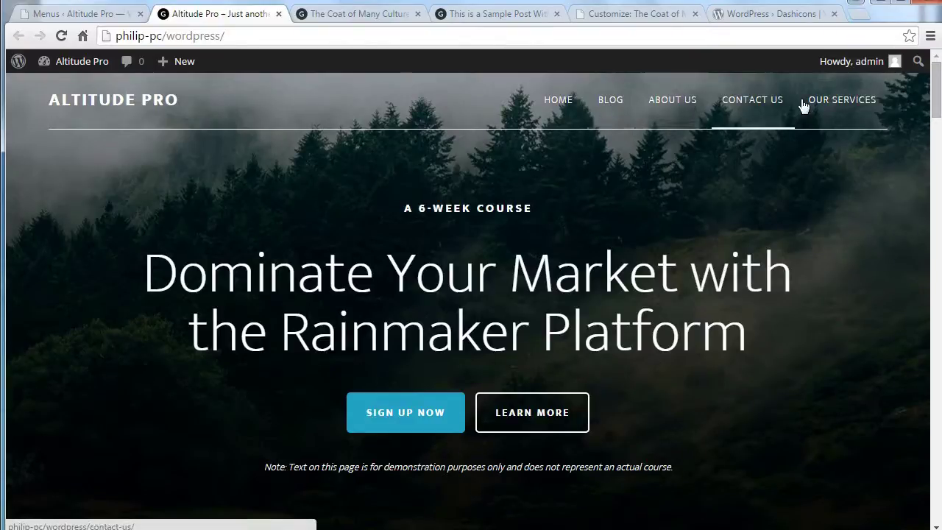
- Jump to the Frequently Asked Questions section via the Home submenu's FAQ link
{"action": "mouse_move", "coordinate": [562, 101]}
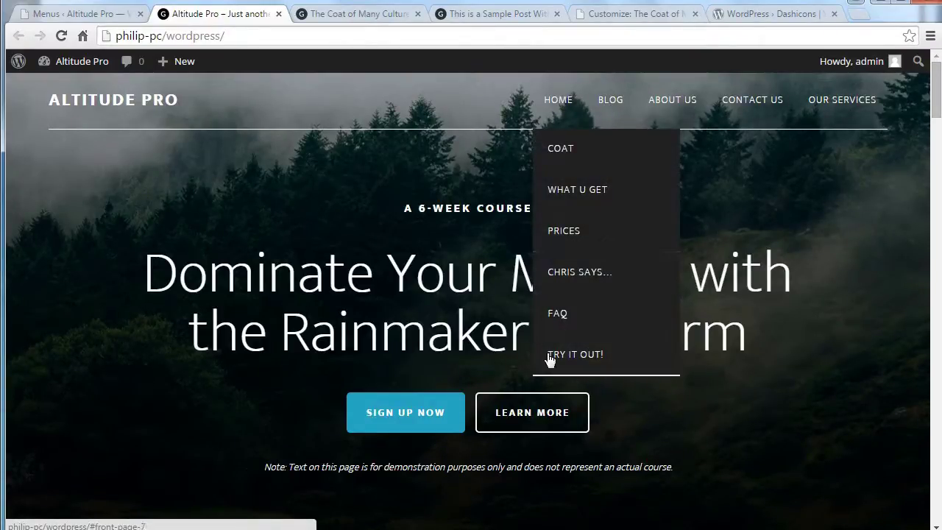
{"action": "left_click", "coordinate": [553, 321]}
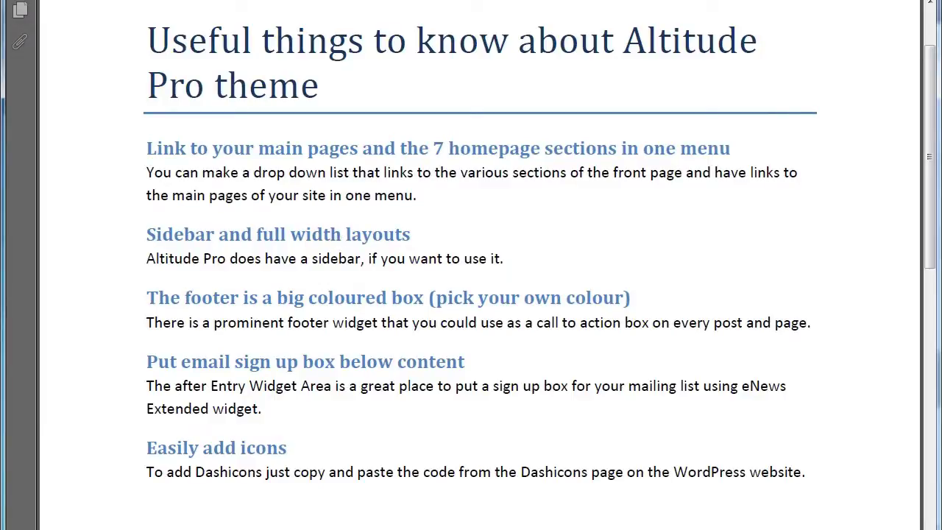
{"action": "key", "text": "alt+Tab"}
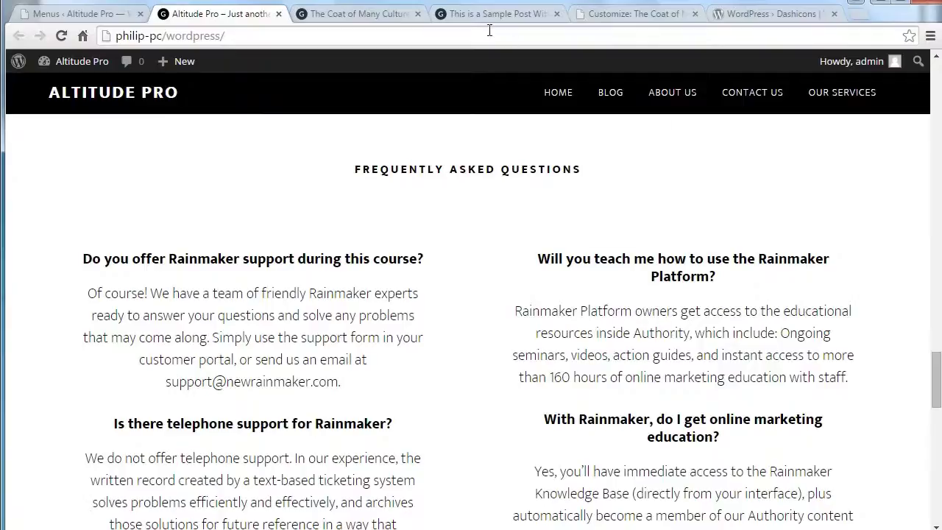
- View 'The Coat of Many Cultures', then 'This is a Sample Post With Image Centered' with its sidebar
{"action": "left_click", "coordinate": [356, 15]}
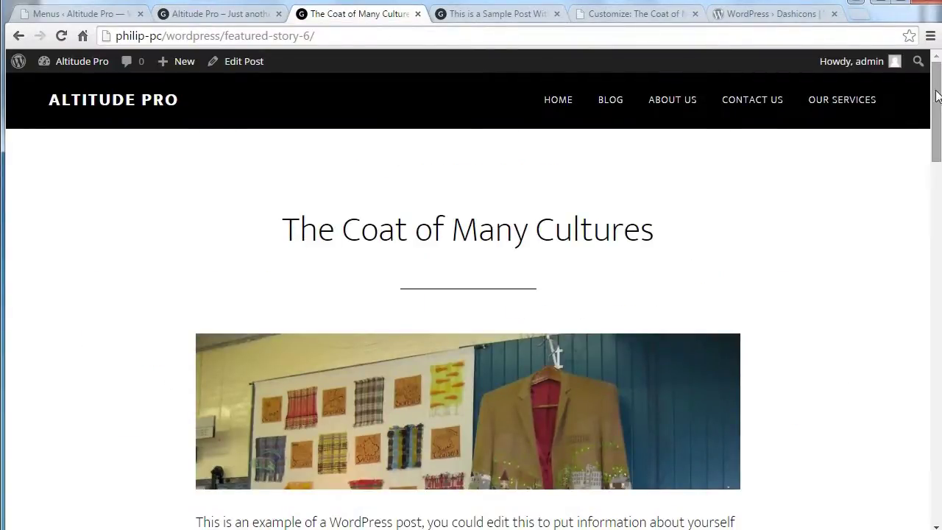
{"action": "left_click_drag", "start_coordinate": [936, 97], "coordinate": [940, 49]}
{"action": "left_click", "coordinate": [515, 14]}
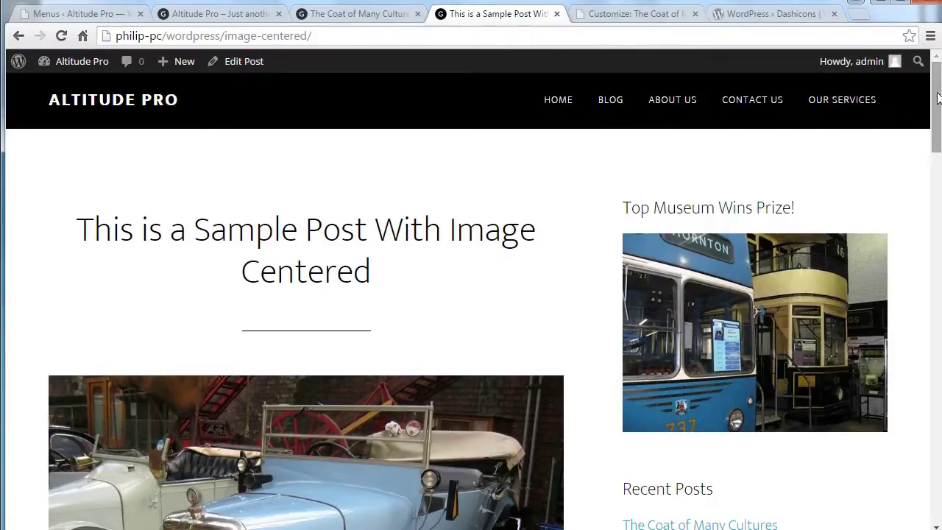
{"action": "left_click_drag", "start_coordinate": [937, 98], "coordinate": [940, 74]}
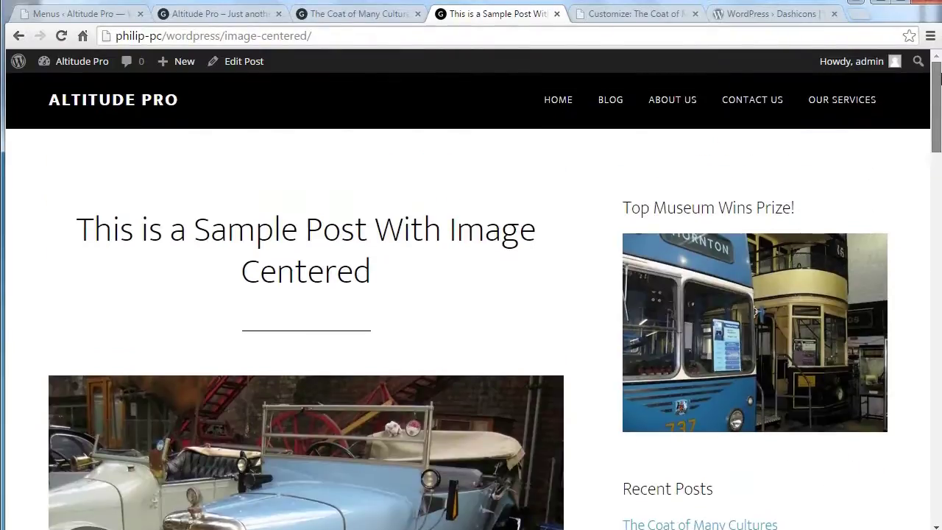
- Open the sample post in the editor and scroll down to its Theme SEO Settings
{"action": "left_click", "coordinate": [248, 64]}
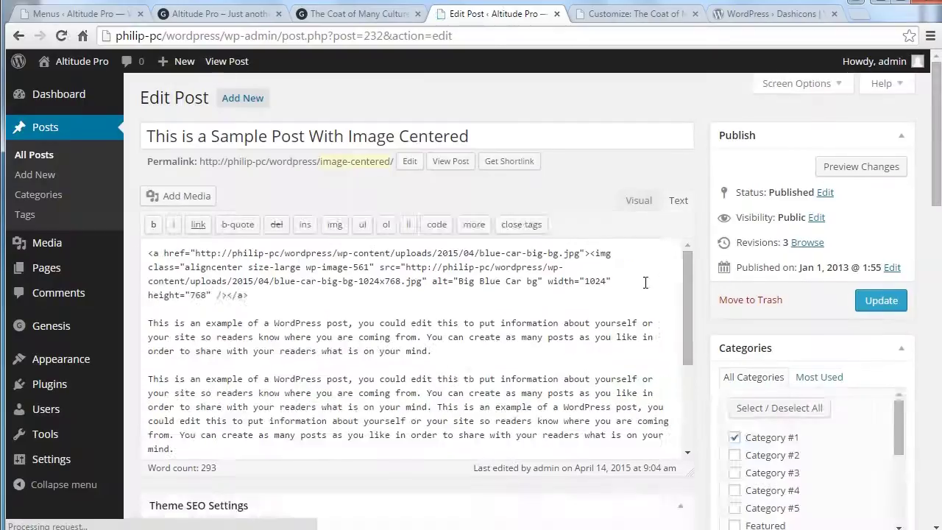
{"action": "left_click_drag", "start_coordinate": [940, 143], "coordinate": [939, 390]}
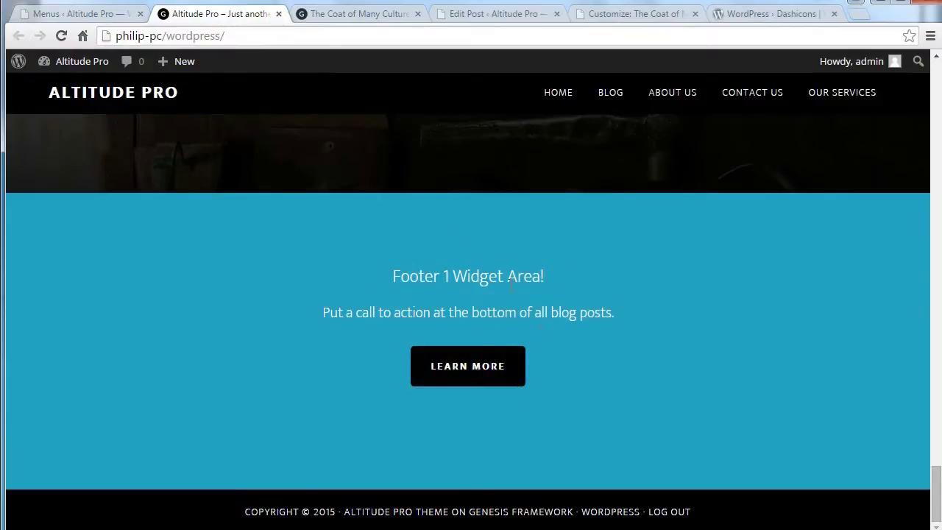
- Go from the menu editor to Appearance > Widgets to see the Footer 1 and After Entry areas
{"action": "left_click", "coordinate": [84, 16]}
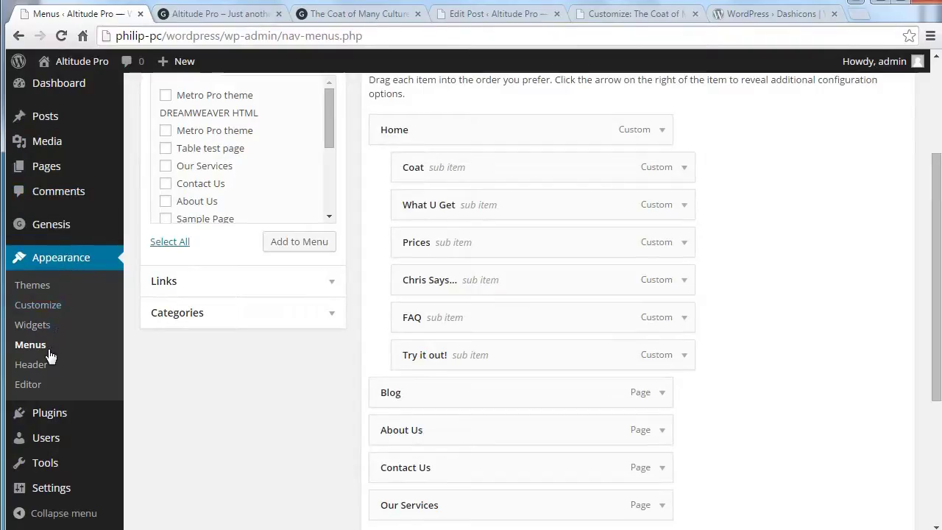
{"action": "left_click", "coordinate": [40, 329]}
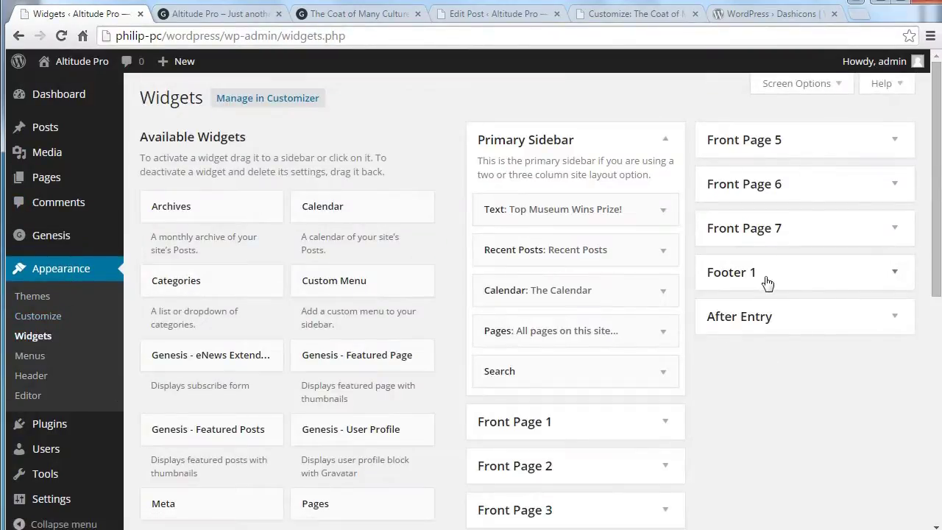
- Expand the Footer 1 Text widget, compare it with the live footer, then open Appearance > Customize
{"action": "left_click", "coordinate": [768, 284]}
{"action": "left_click", "coordinate": [751, 328]}
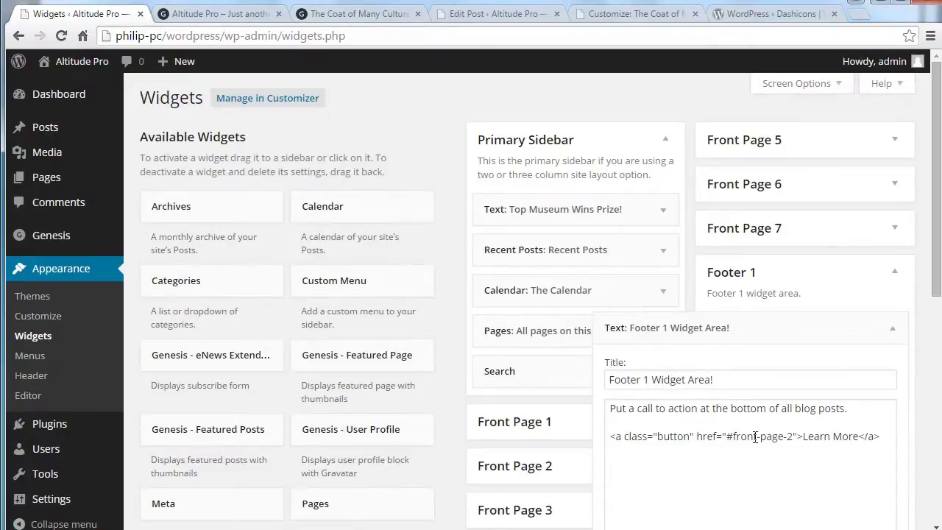
{"action": "left_click", "coordinate": [249, 16]}
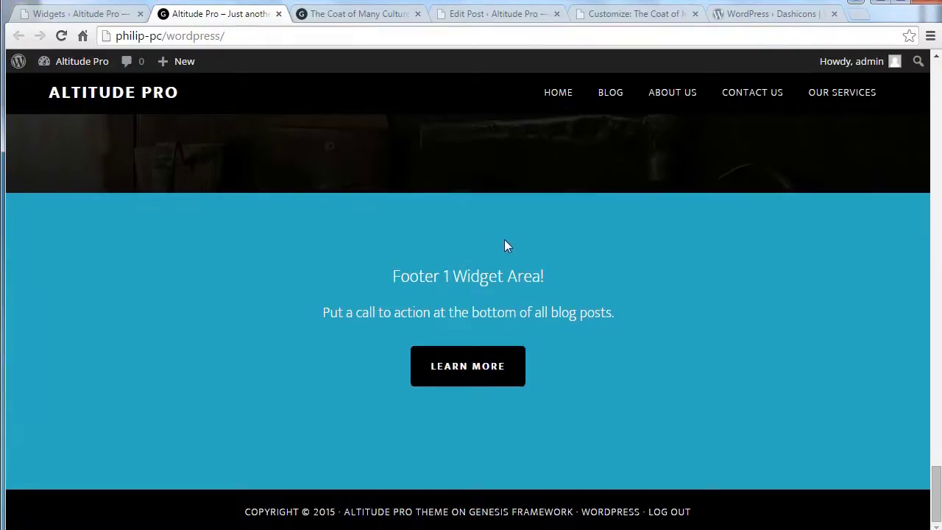
{"action": "left_click", "coordinate": [94, 16]}
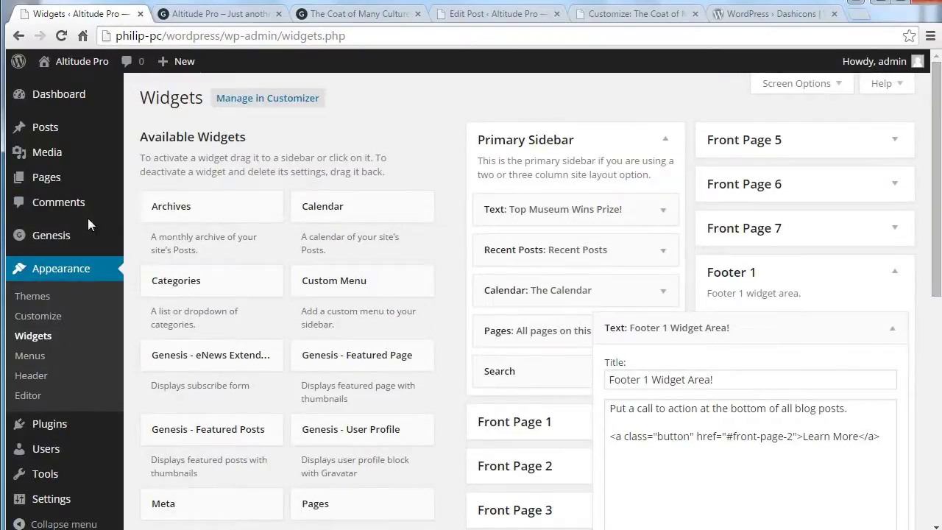
{"action": "left_click", "coordinate": [47, 313]}
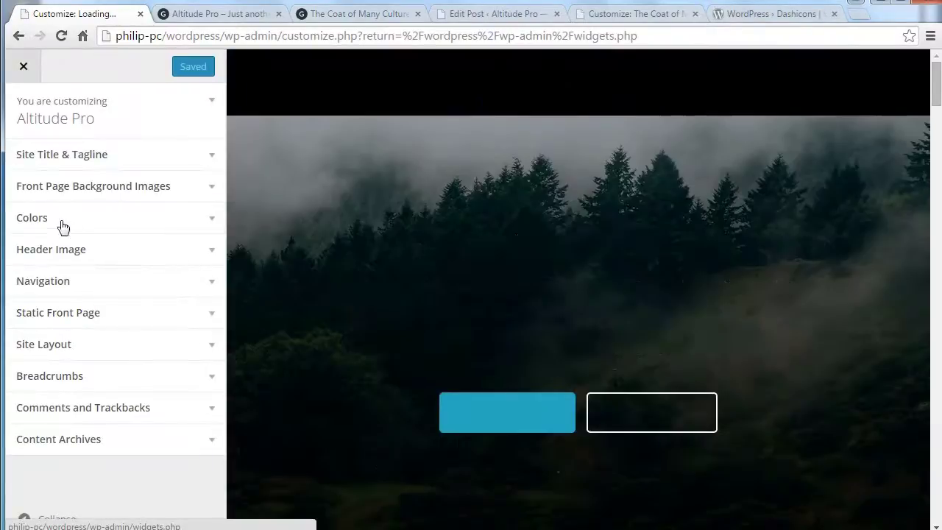
- In Colors, try a red then a green accent colour on the footer call-to-action
{"action": "left_click", "coordinate": [62, 223]}
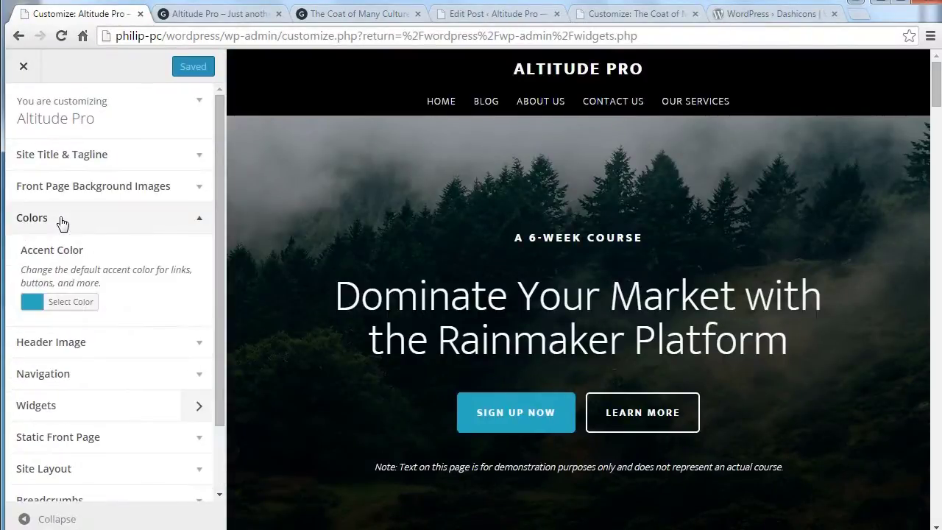
{"action": "left_click_drag", "start_coordinate": [935, 76], "coordinate": [937, 519]}
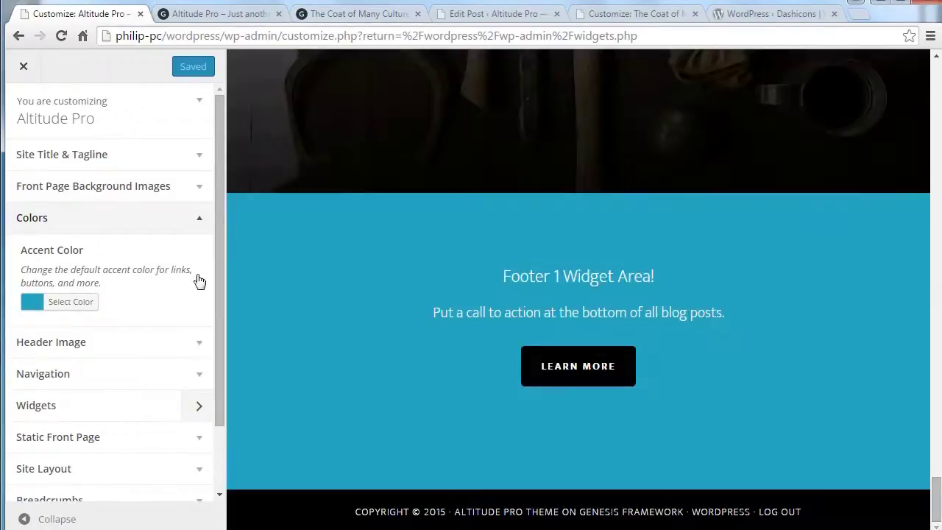
{"action": "left_click", "coordinate": [70, 304]}
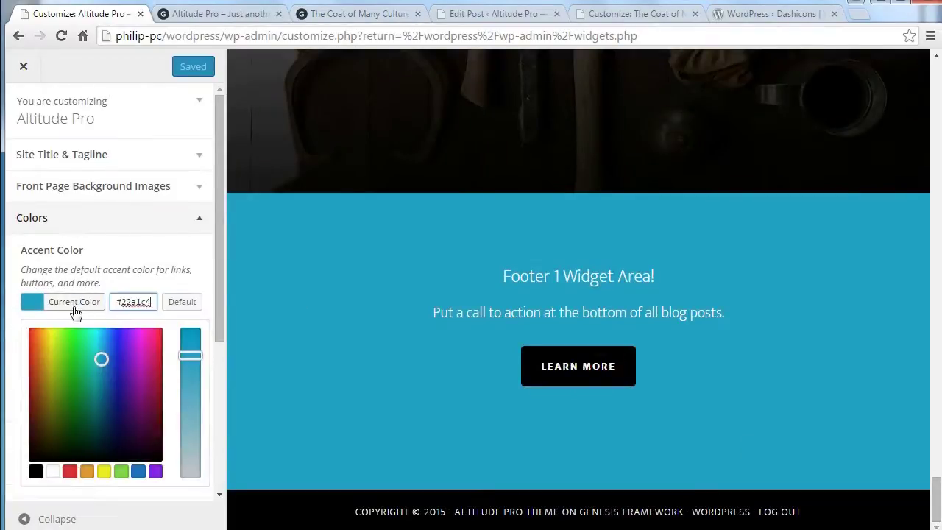
{"action": "left_click", "coordinate": [157, 347]}
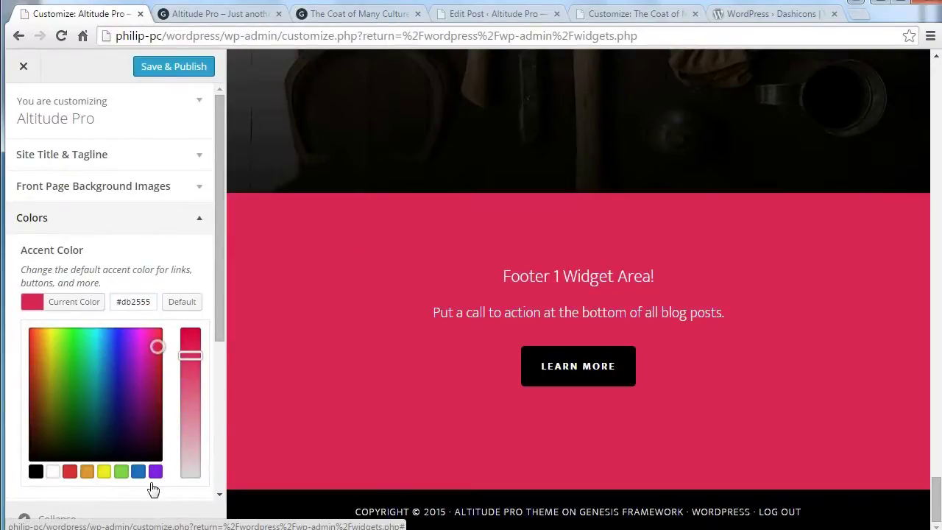
{"action": "left_click", "coordinate": [121, 472]}
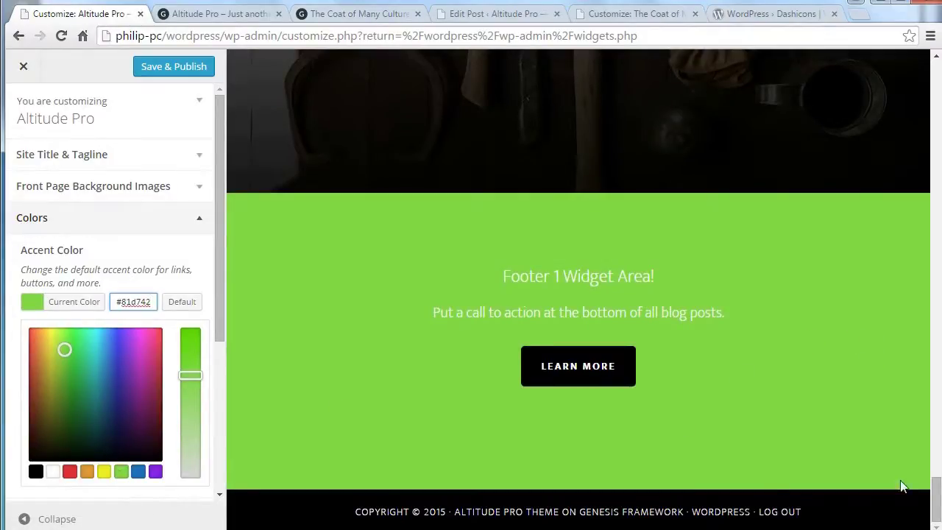
{"action": "left_click_drag", "start_coordinate": [936, 490], "coordinate": [939, 83]}
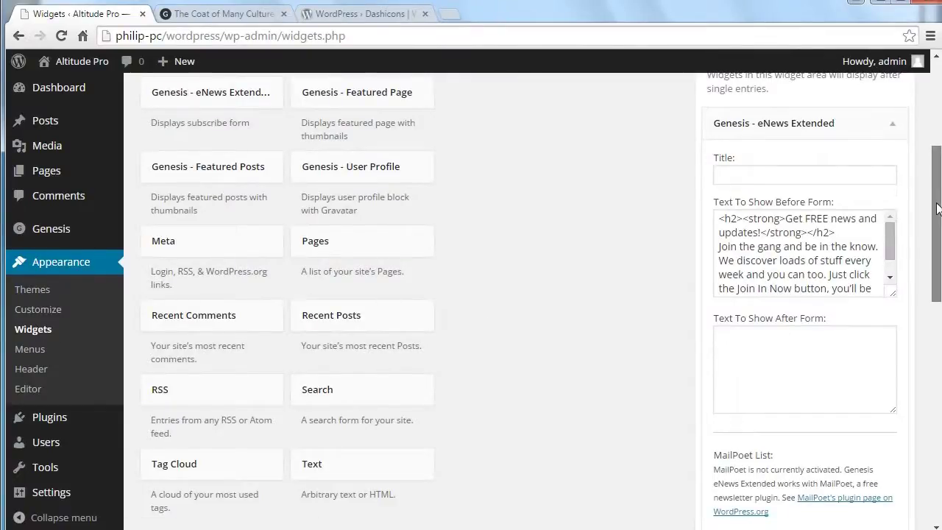
{"action": "scroll", "coordinate": [780, 326], "scroll_direction": "up", "scroll_amount": 2}
{"action": "left_click", "coordinate": [769, 202]}
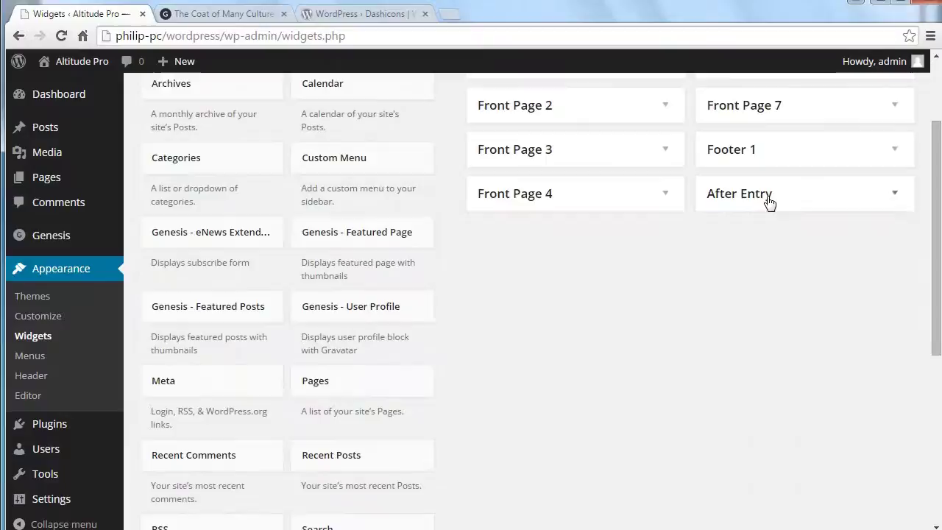
{"action": "left_click", "coordinate": [769, 202]}
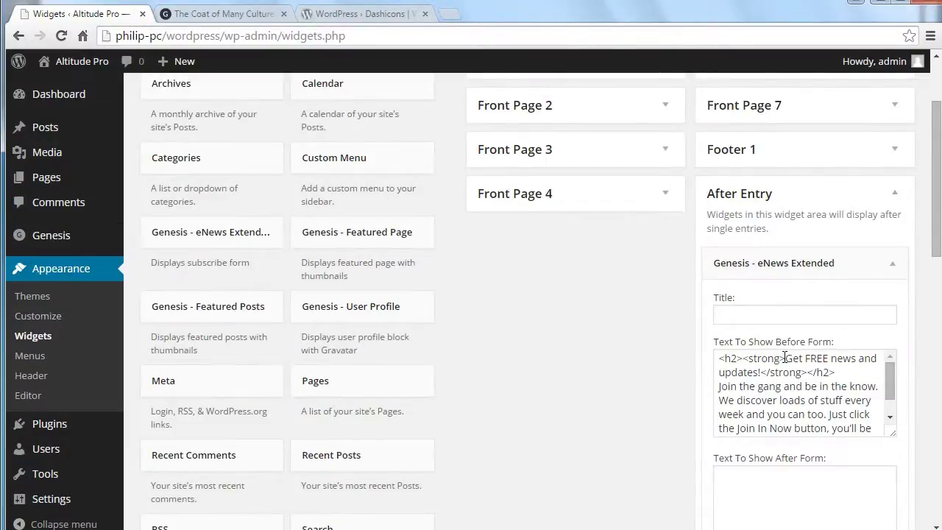
{"action": "left_click", "coordinate": [256, 15]}
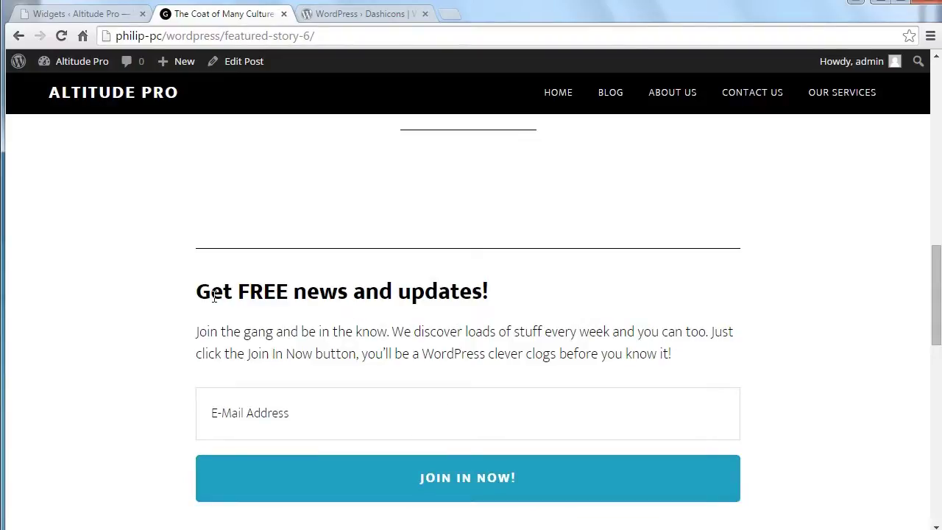
{"action": "left_click_drag", "start_coordinate": [197, 291], "coordinate": [538, 289]}
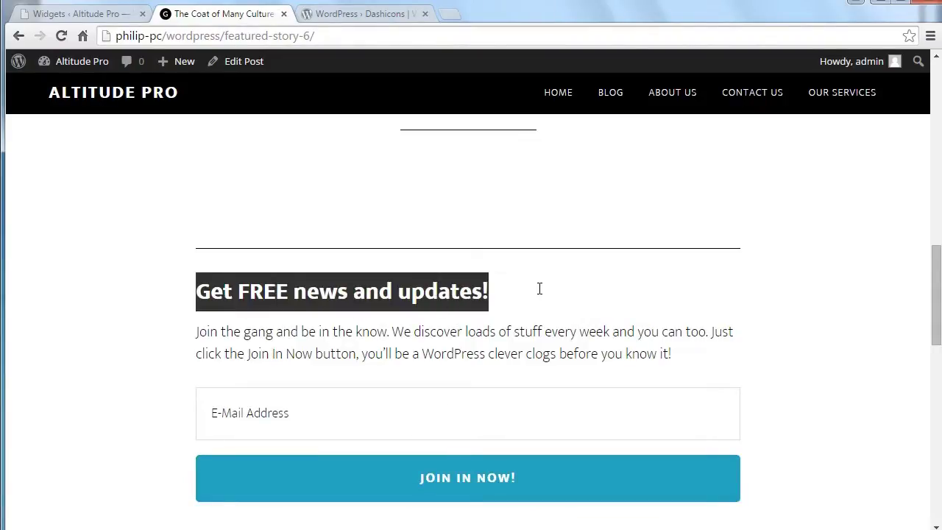
{"action": "left_click", "coordinate": [541, 293]}
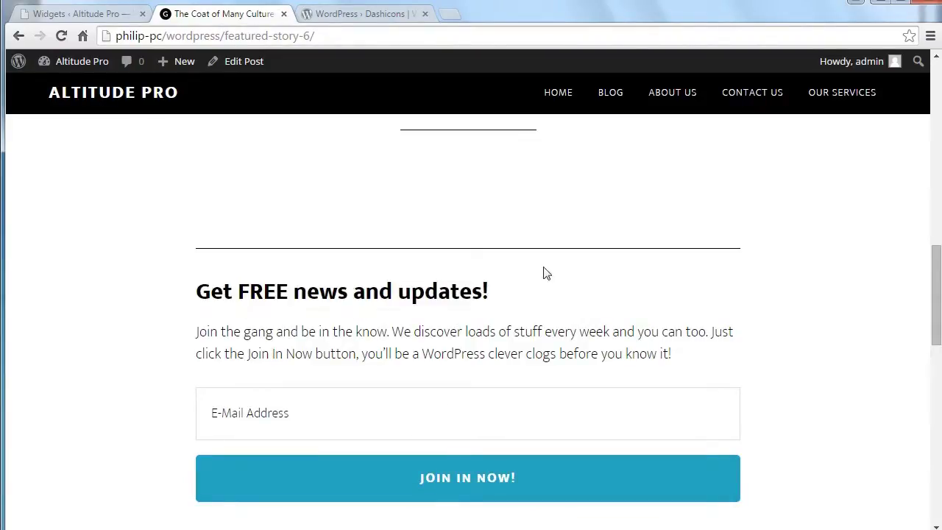
{"action": "left_click", "coordinate": [100, 16]}
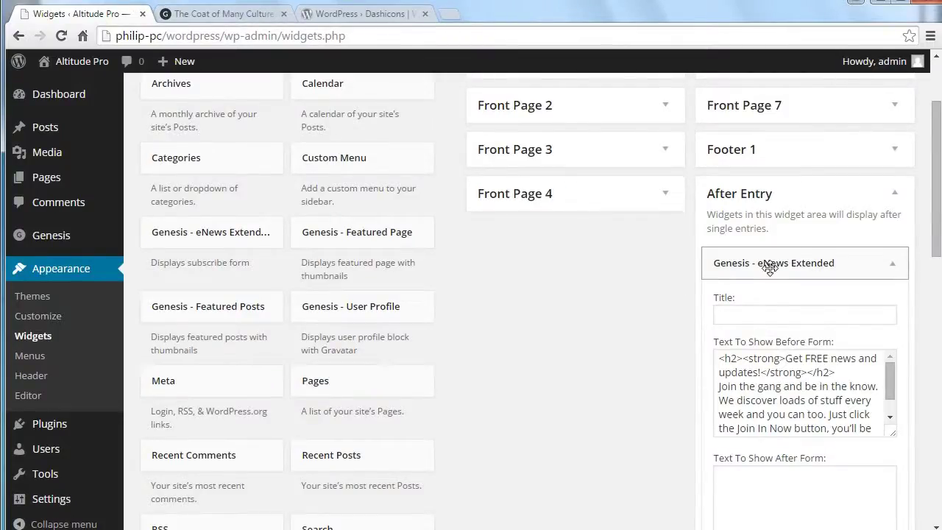
{"action": "left_click_drag", "start_coordinate": [785, 358], "coordinate": [713, 359]}
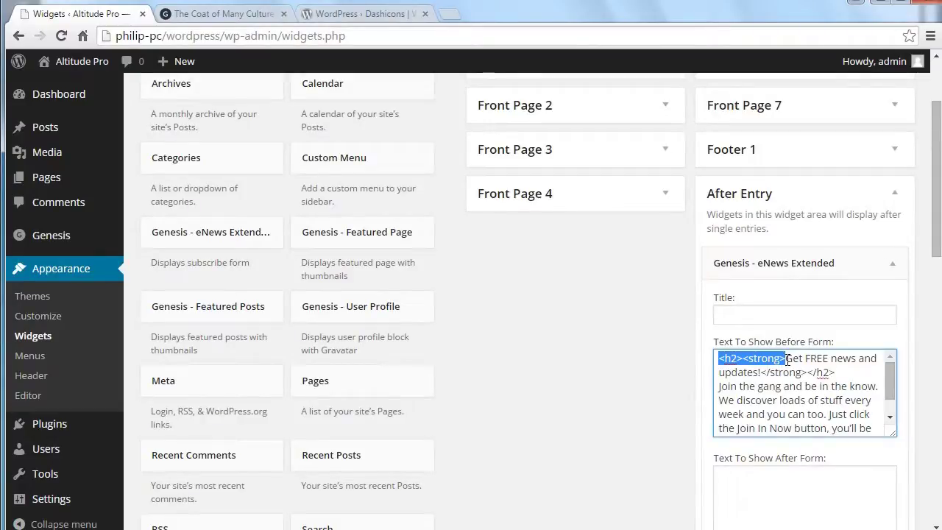
{"action": "left_click_drag", "start_coordinate": [840, 372], "coordinate": [715, 358]}
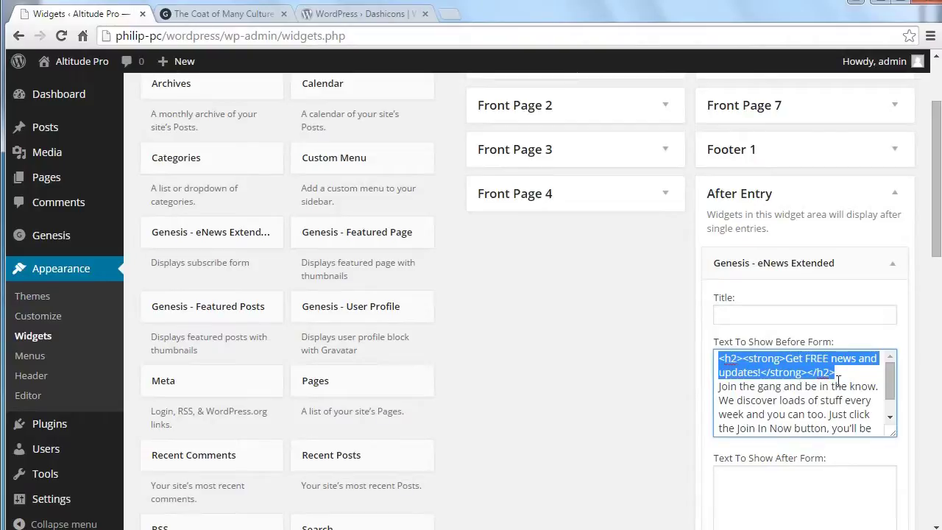
{"action": "left_click", "coordinate": [825, 414]}
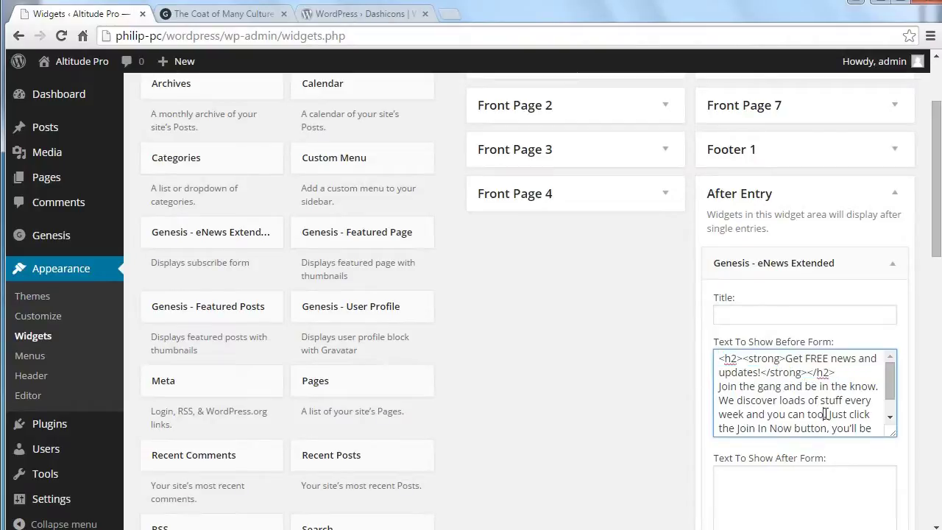
- Highlight the 'Get FREE news and updates!' box below the post, then open the home page in a background tab
{"action": "left_click", "coordinate": [239, 16]}
{"action": "left_click_drag", "start_coordinate": [201, 299], "coordinate": [754, 358]}
{"action": "left_click", "coordinate": [754, 358]}
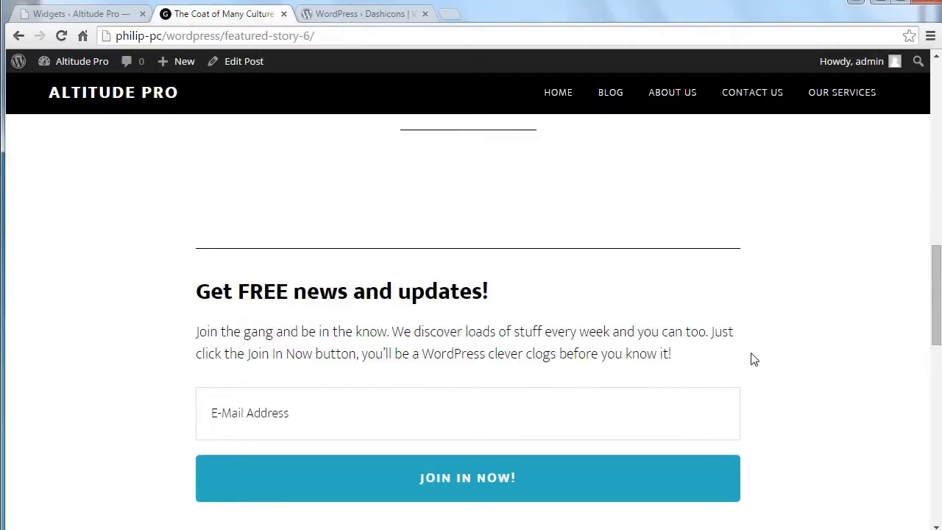
{"action": "left_click_drag", "start_coordinate": [389, 293], "coordinate": [237, 293]}
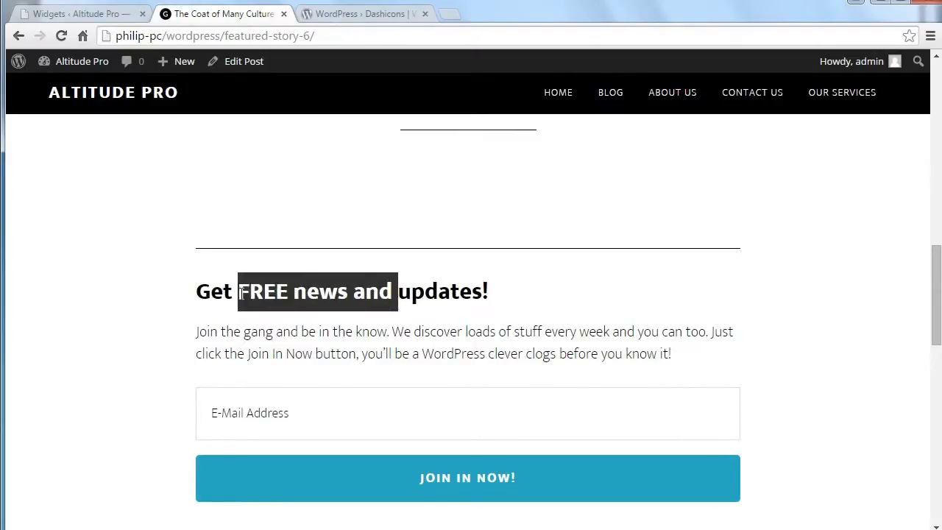
{"action": "left_click", "coordinate": [272, 292]}
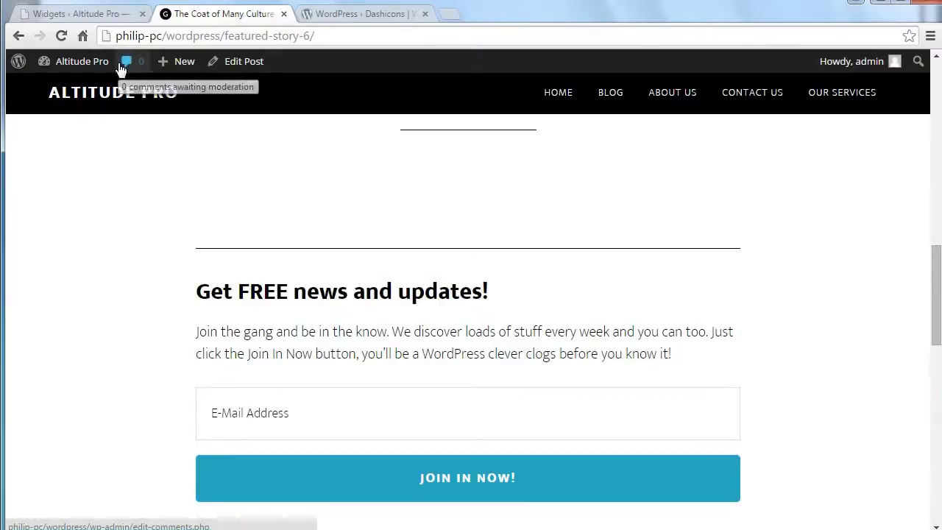
{"action": "middle_click", "coordinate": [81, 61]}
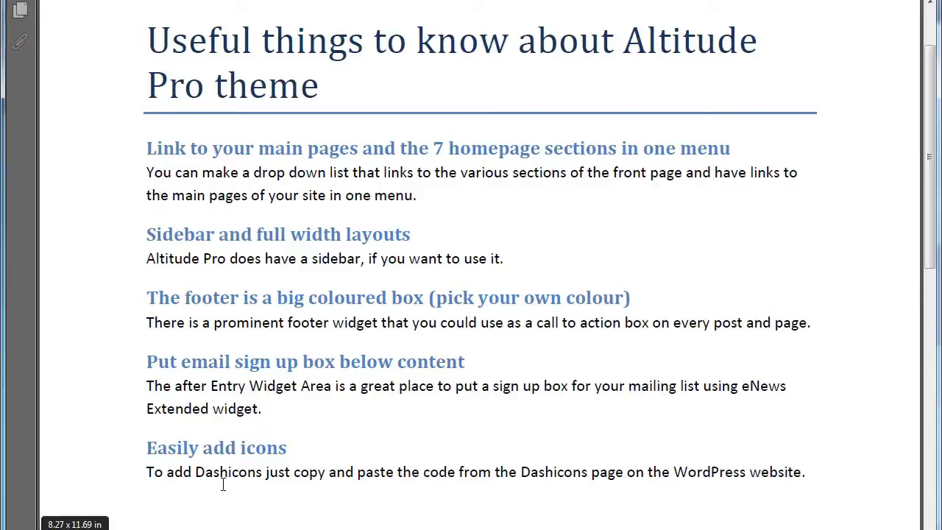
- Return to Chrome and show the Developer Resources: Dashicons page with the dashicons-nametag icon
{"action": "key", "text": "alt+Tab"}
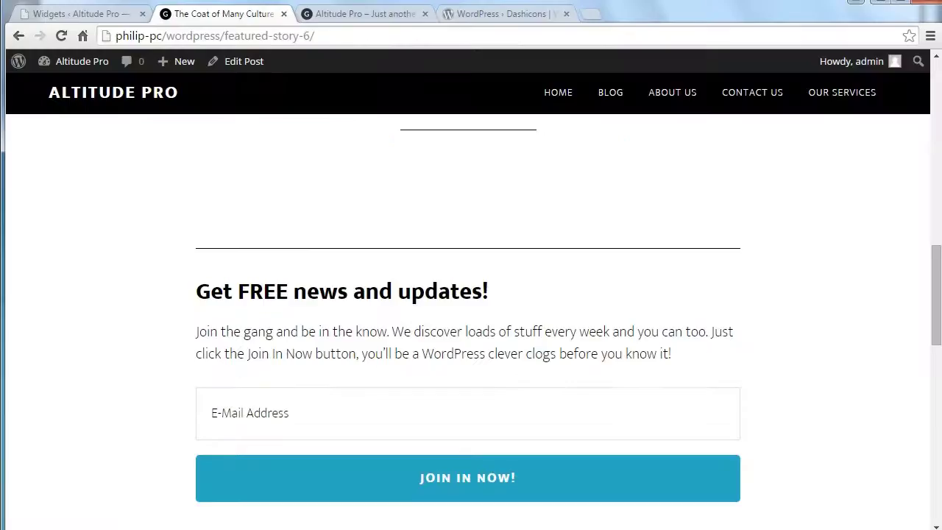
{"action": "left_click", "coordinate": [530, 17]}
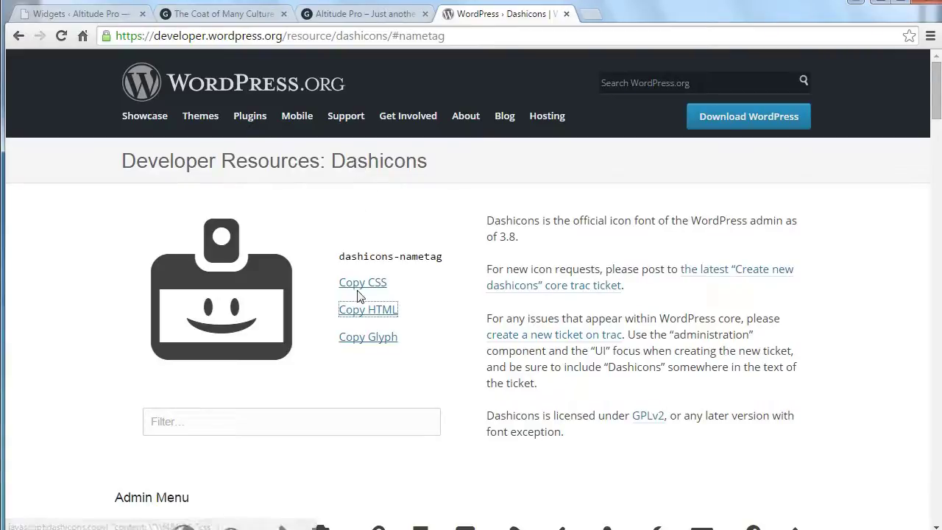
- Find the f521 dashicons-controls-volumeon speaker icon under Media and copy its HTML span code
{"action": "mouse_move", "coordinate": [940, 66]}
{"action": "left_mouse_down"}
{"action": "mouse_move", "coordinate": [939, 160]}
{"action": "mouse_move", "coordinate": [939, 70]}
{"action": "left_mouse_up"}
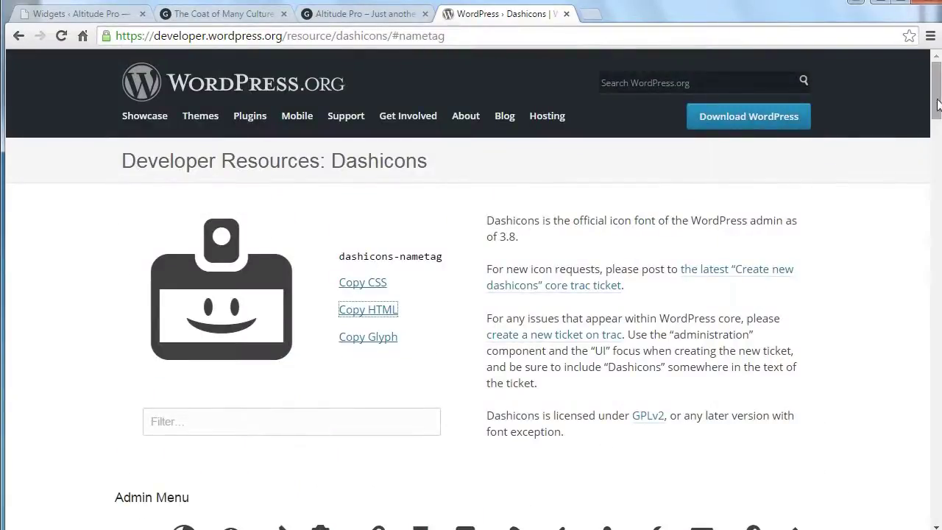
{"action": "left_click_drag", "start_coordinate": [939, 103], "coordinate": [939, 147]}
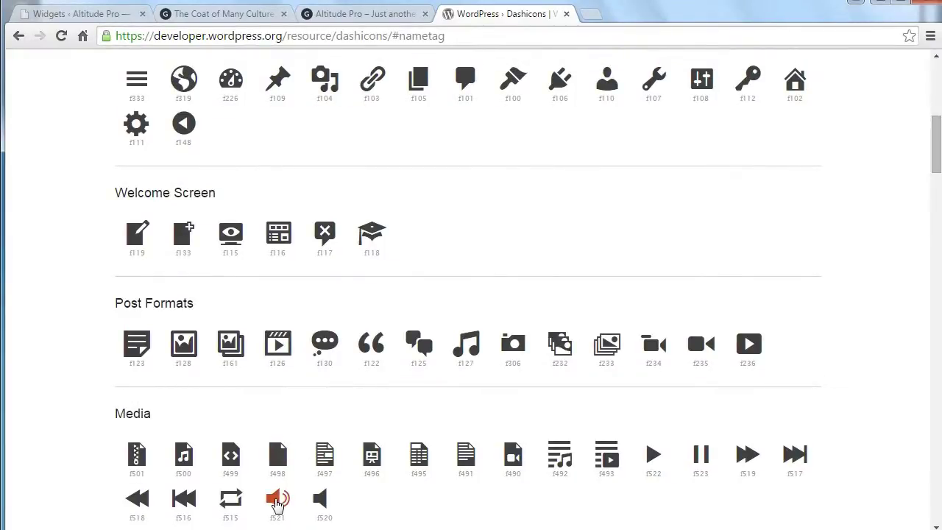
{"action": "left_click", "coordinate": [277, 503]}
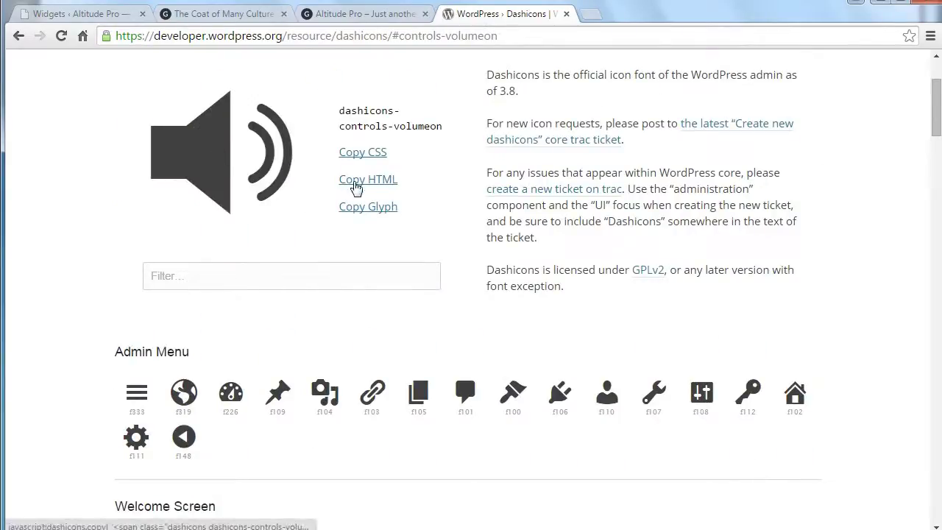
{"action": "left_click", "coordinate": [355, 185]}
{"action": "right_click", "coordinate": [428, 121]}
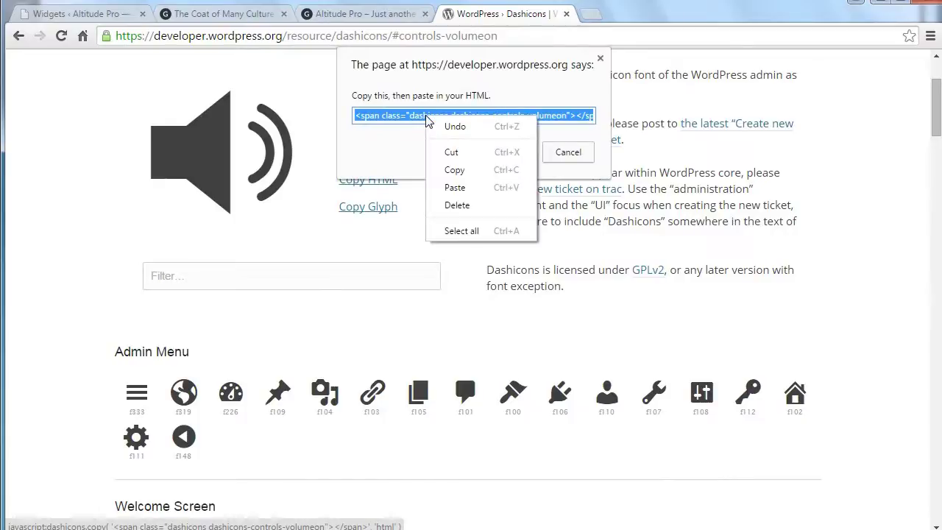
{"action": "left_click", "coordinate": [451, 170]}
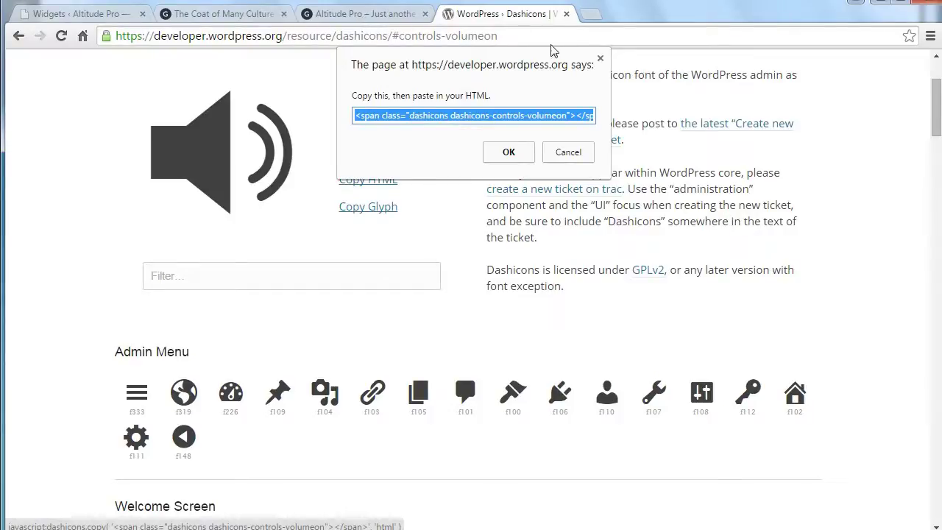
{"action": "left_click", "coordinate": [600, 58]}
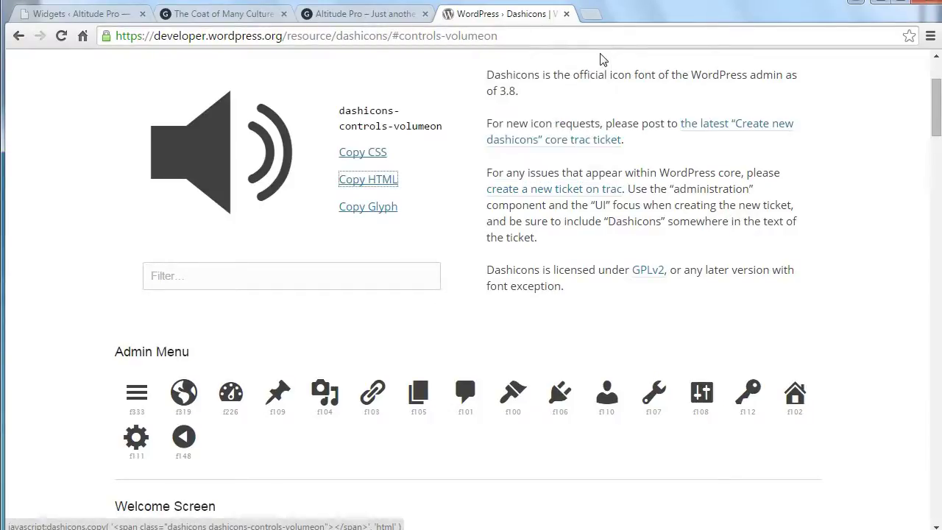
- Return to the Altitude Pro front page, check the theme notes, then point at the HOME menu
{"action": "left_click", "coordinate": [356, 16]}
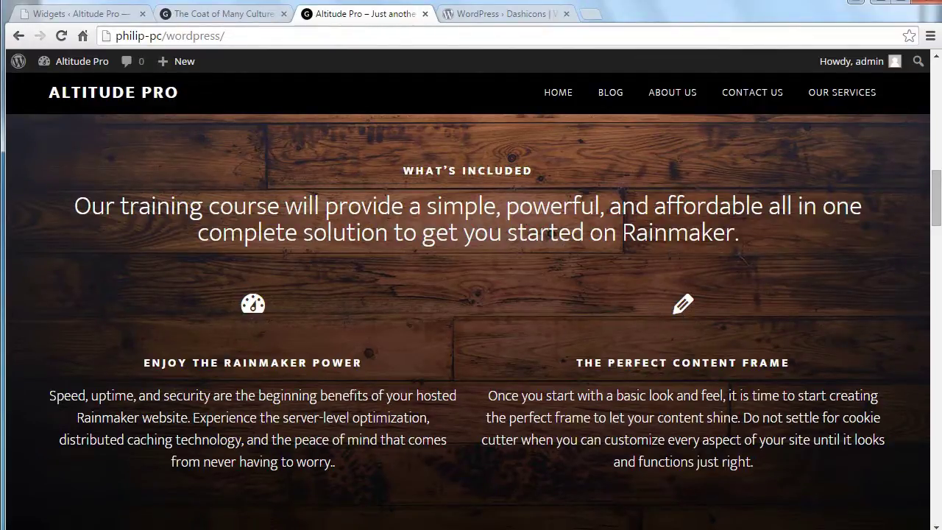
{"action": "key", "text": "alt+Tab"}
{"action": "mouse_move", "coordinate": [555, 93]}
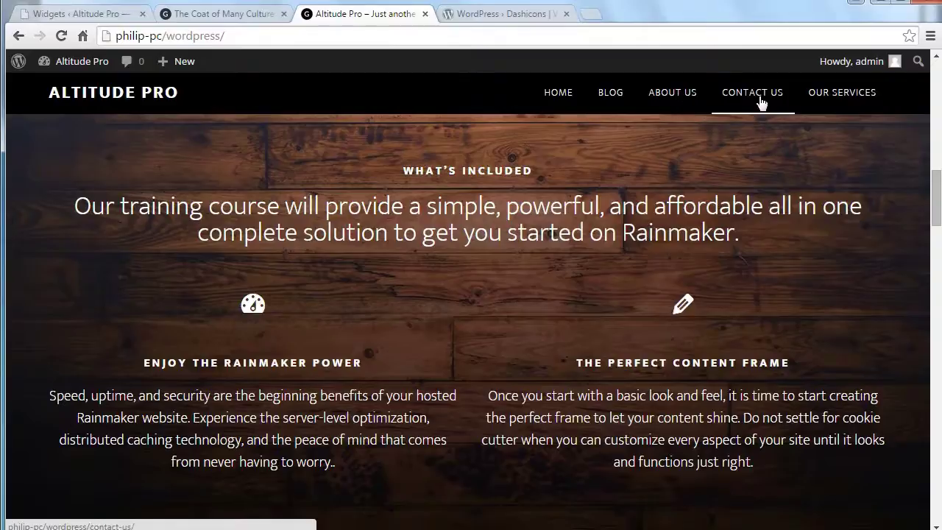
- Open About Us, jump to the front page's What's Included section, and scroll toward the footer
{"action": "left_click", "coordinate": [672, 95]}
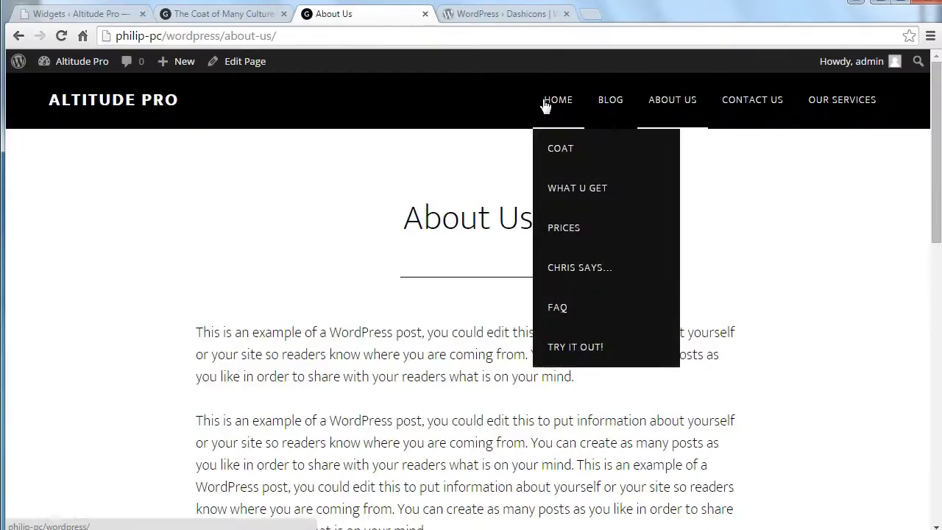
{"action": "left_click", "coordinate": [559, 191]}
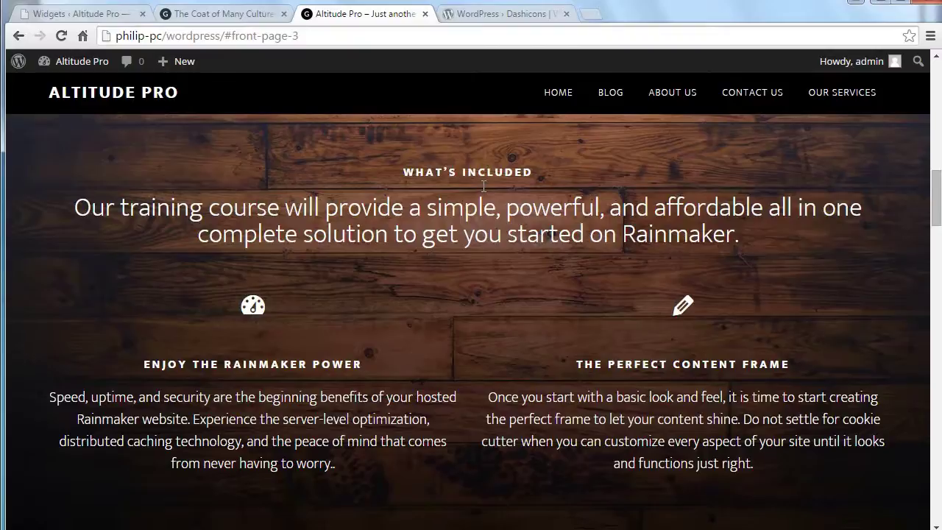
{"action": "scroll", "coordinate": [484, 187], "scroll_direction": "down", "scroll_amount": 15}
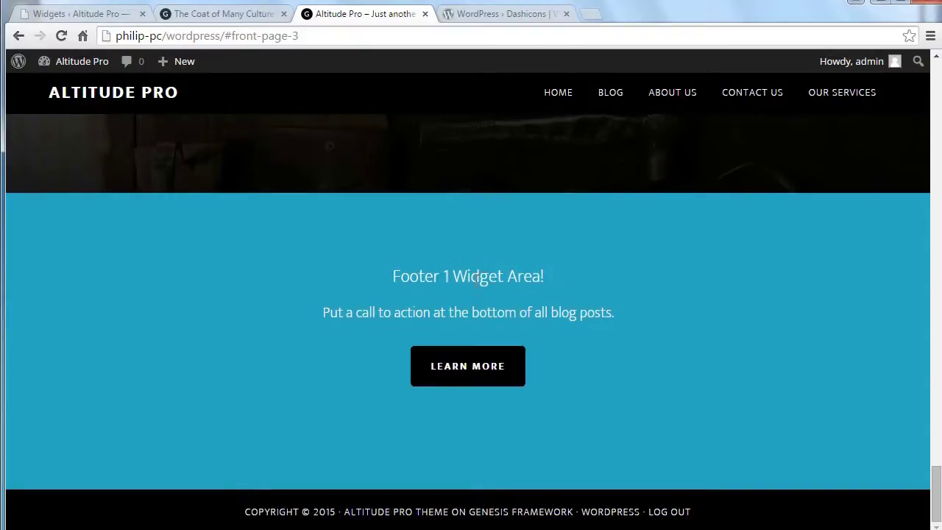